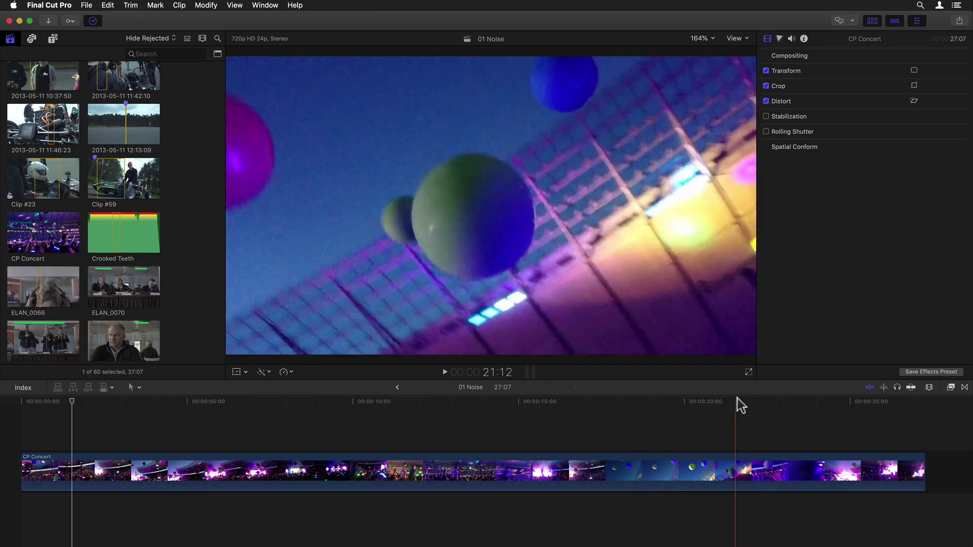
# Play and stop the CP Concert clip, then park the playhead at 16:03.
pyautogui.press('space')
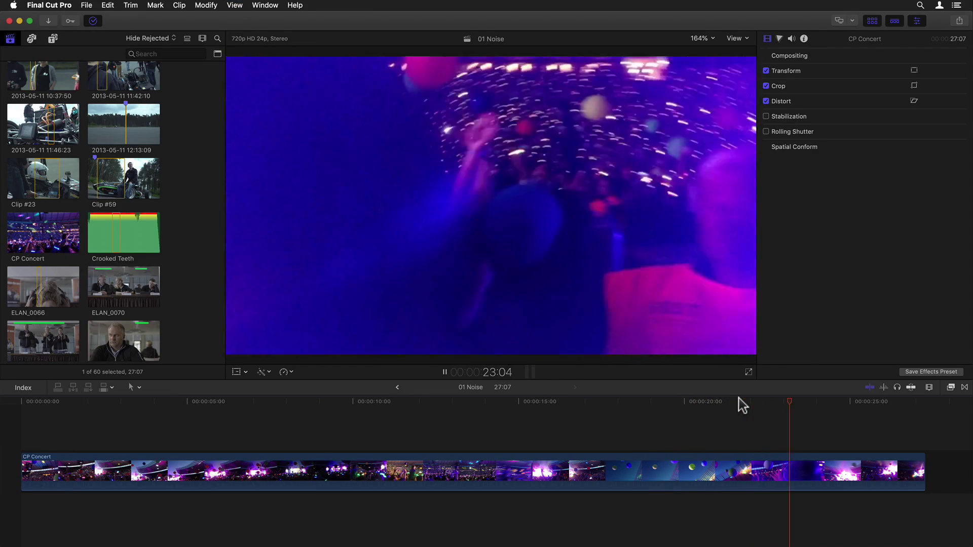
pyautogui.press('space')
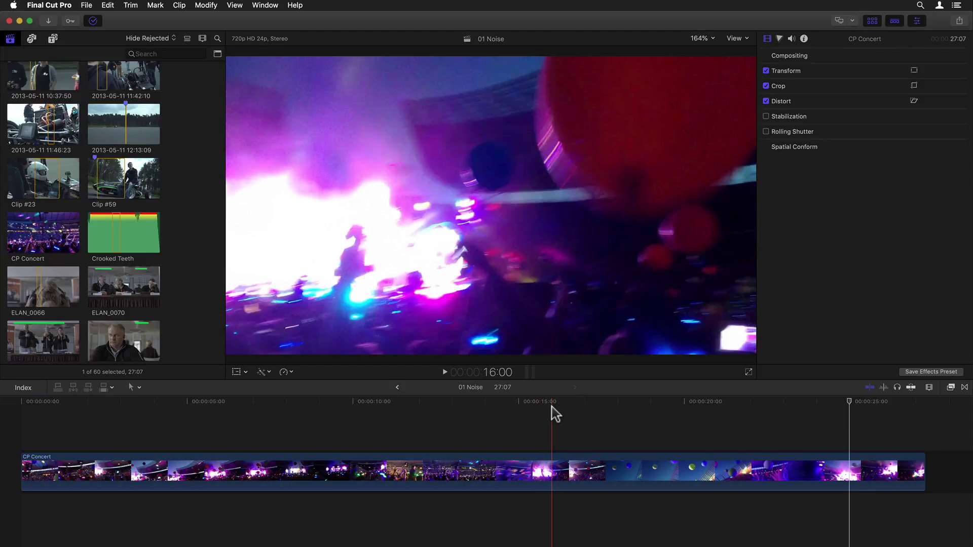
pyautogui.click(556, 408)
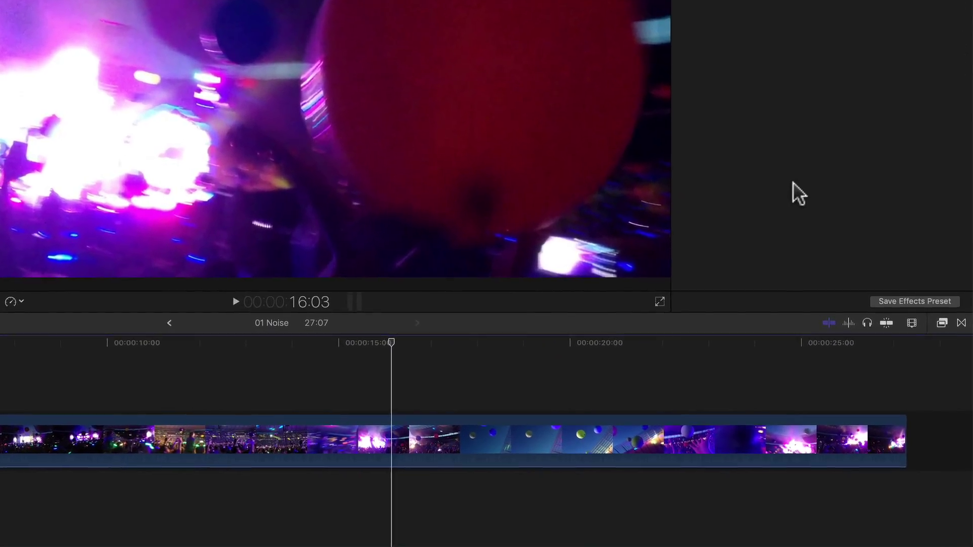
# Drag Noise Reduction from the Basics effects category onto the CP Concert clip.
pyautogui.click(942, 323)
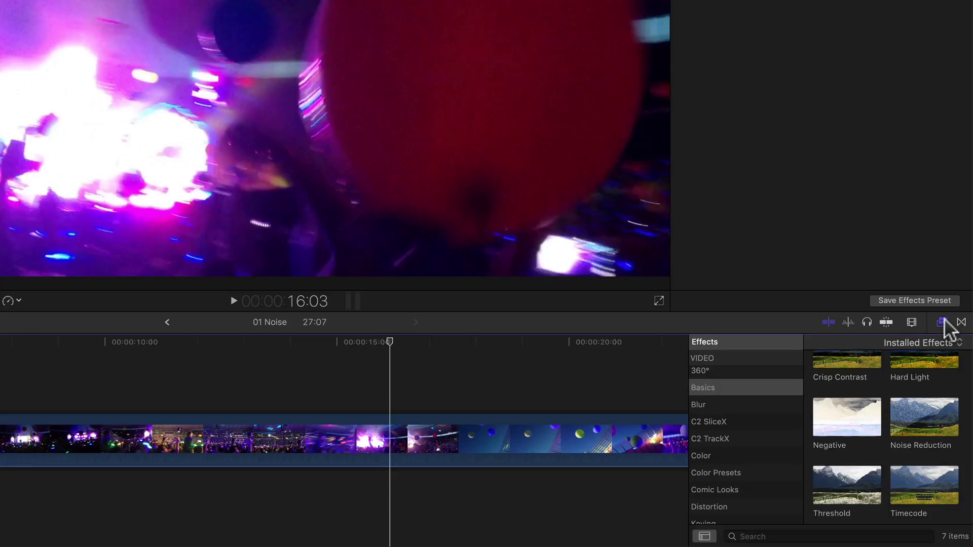
pyautogui.click(712, 387)
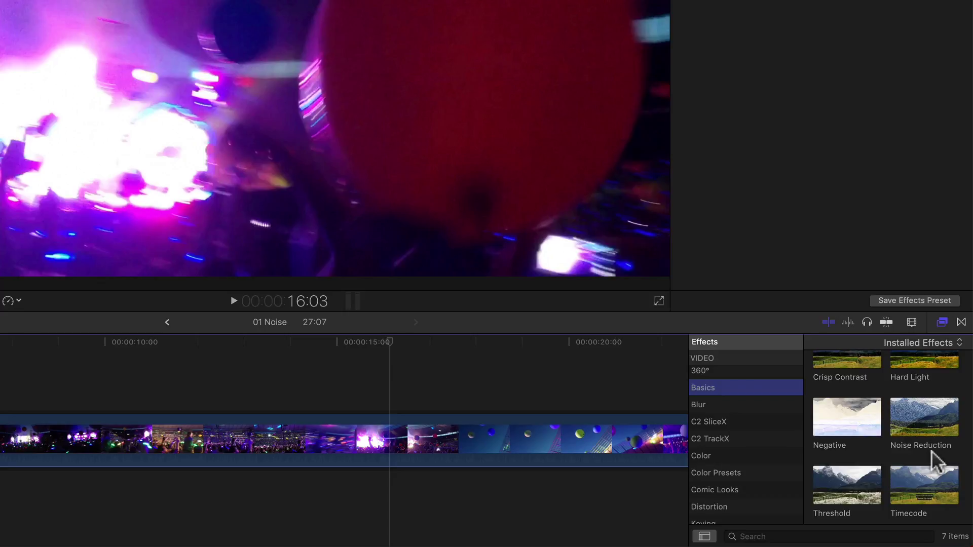
pyautogui.moveTo(927, 421); pyautogui.dragTo(610, 442)
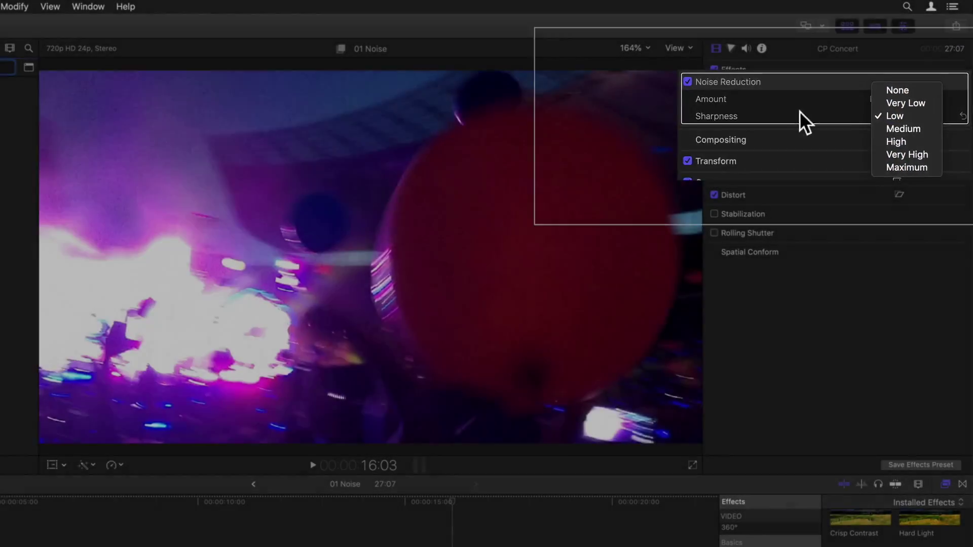
pyautogui.click(813, 115)
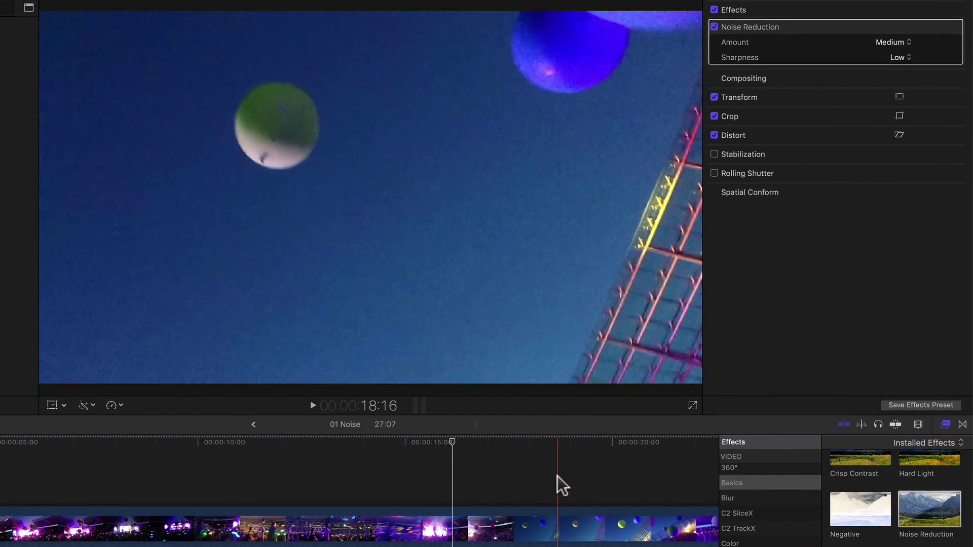
# Close the effects library and toggle Noise Reduction off and on at 18:16.
pyautogui.click(558, 477)
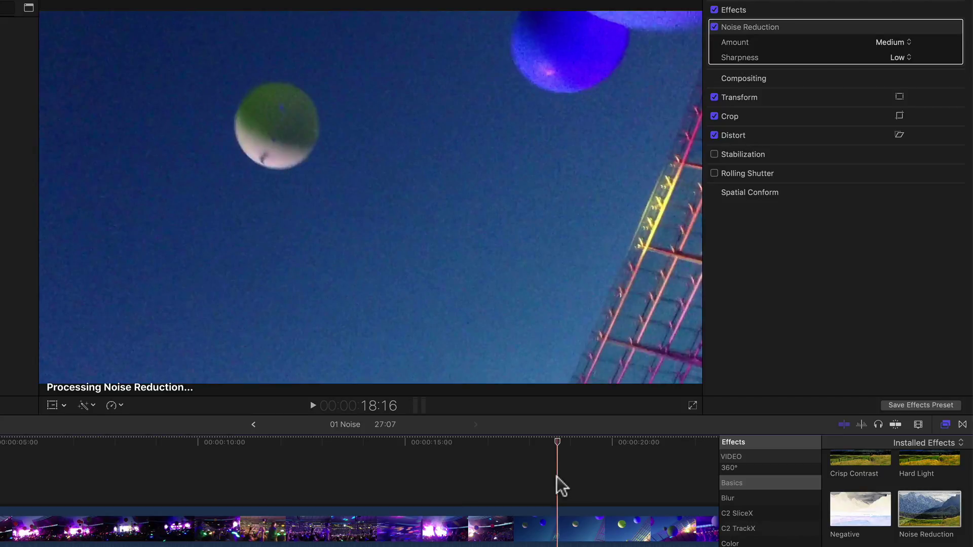
pyautogui.click(944, 425)
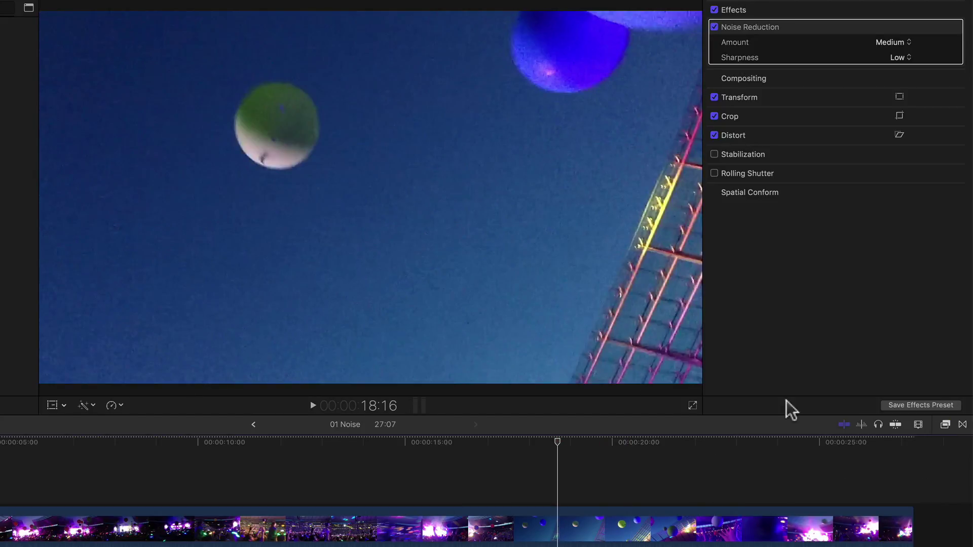
pyautogui.click(714, 27)
pyautogui.click(715, 27)
pyautogui.click(715, 26)
pyautogui.click(714, 26)
# At 19:12, compare the frame with Noise Reduction on and off, leaving it off.
pyautogui.click(591, 465)
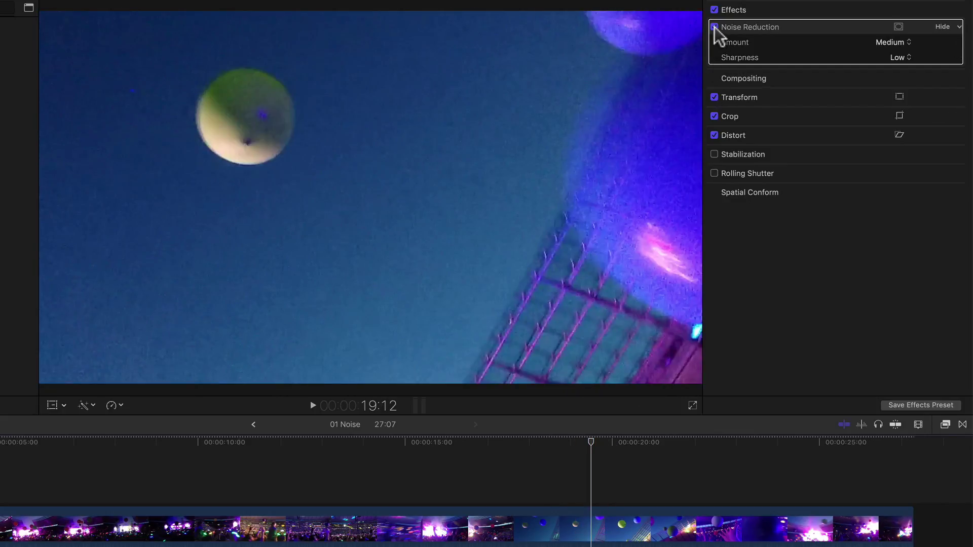
pyautogui.click(715, 26)
pyautogui.click(715, 26)
pyautogui.click(715, 27)
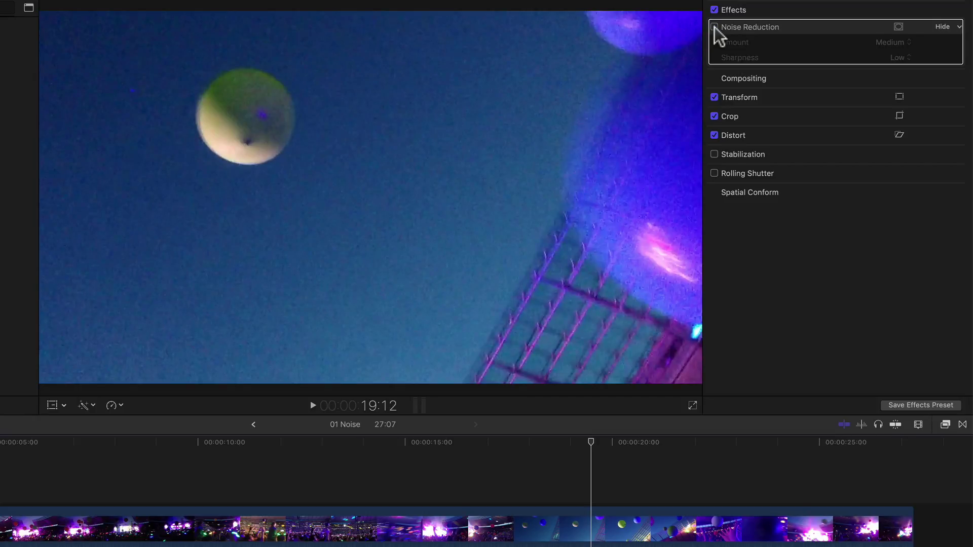
# Re-enable Noise Reduction and set its Amount to Maximum.
pyautogui.click(715, 26)
pyautogui.click(891, 44)
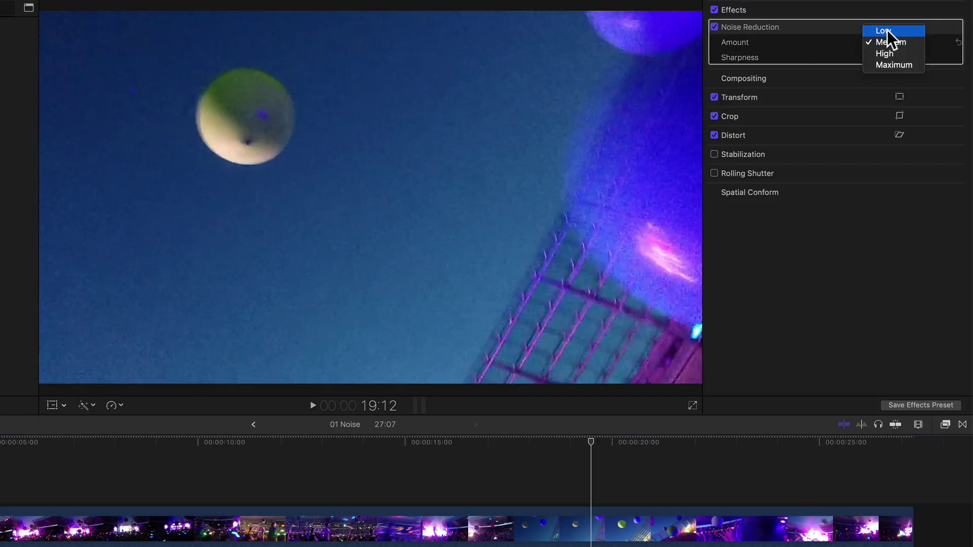
pyautogui.click(887, 29)
pyautogui.click(889, 41)
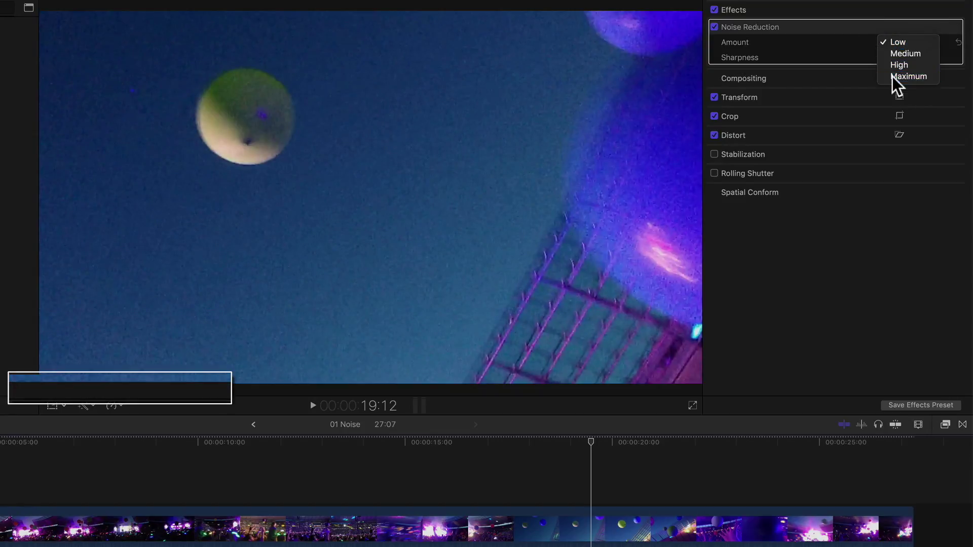
pyautogui.click(892, 76)
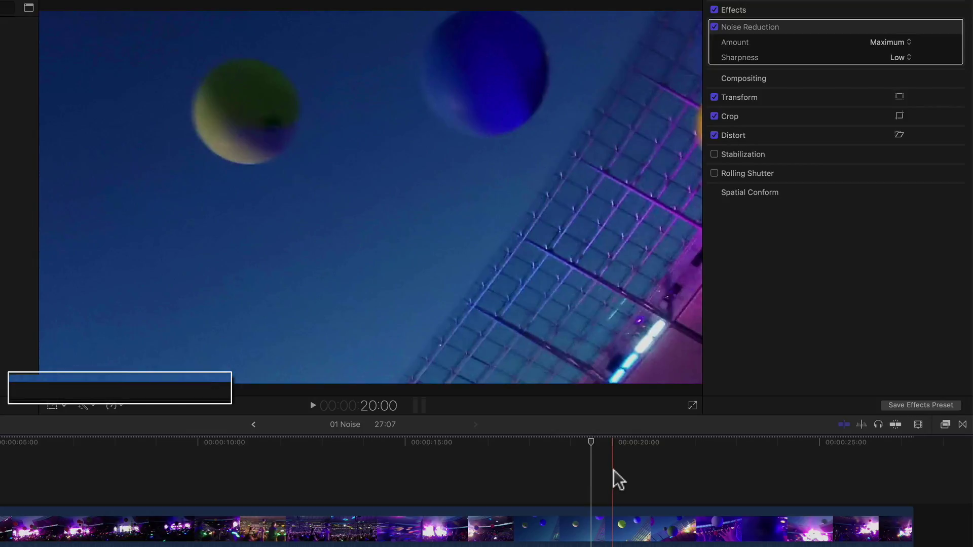
# At 20:19, try the Noise Reduction Amount at High, Medium and Low.
pyautogui.click(645, 470)
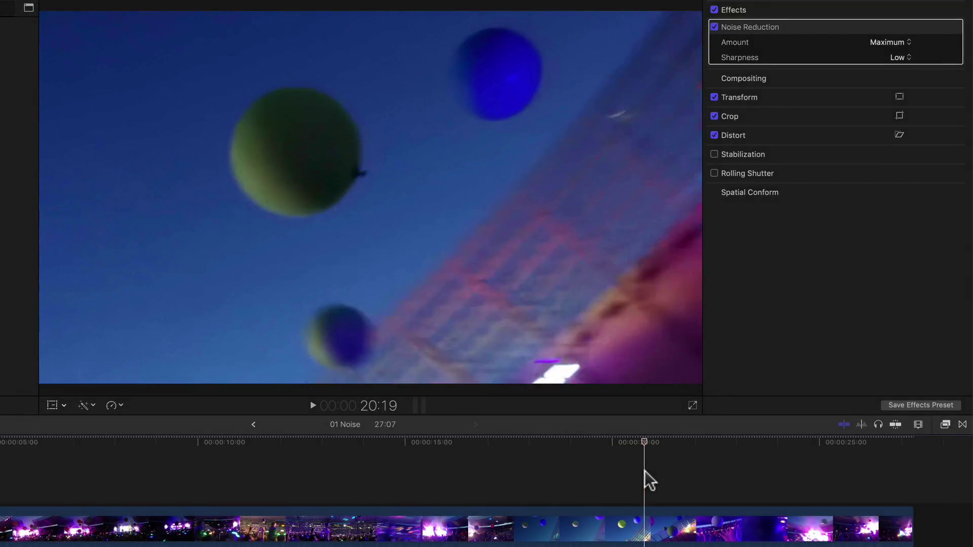
pyautogui.click(888, 41)
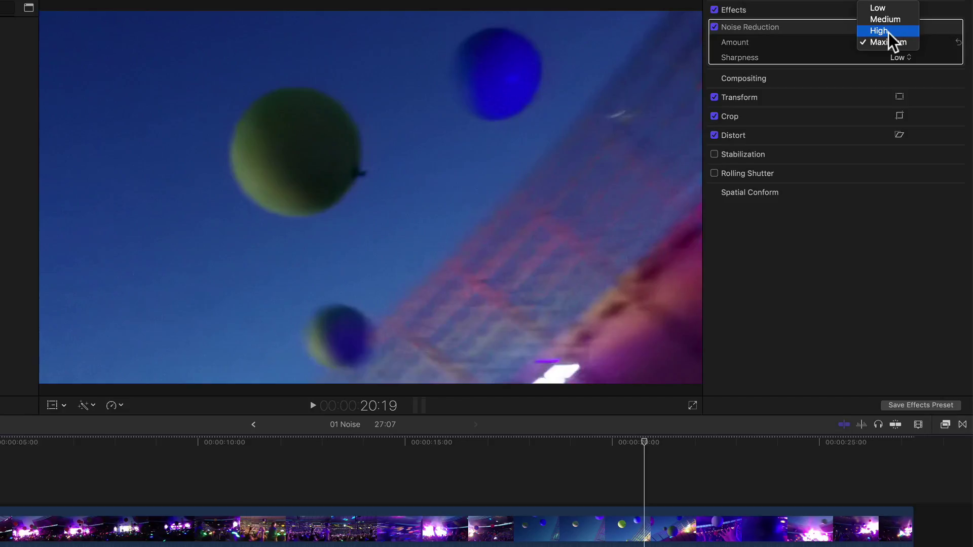
pyautogui.click(889, 33)
pyautogui.click(886, 40)
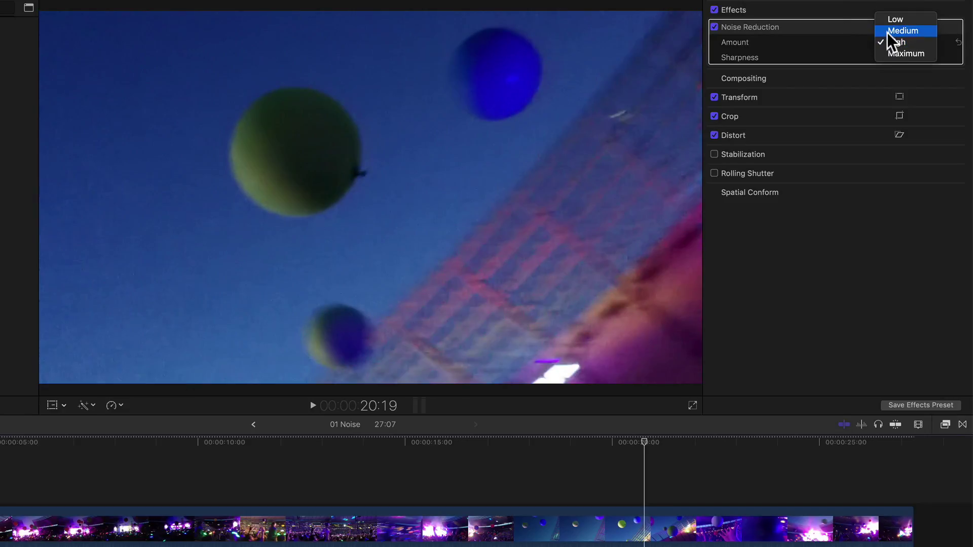
pyautogui.click(887, 33)
pyautogui.click(887, 43)
pyautogui.click(887, 31)
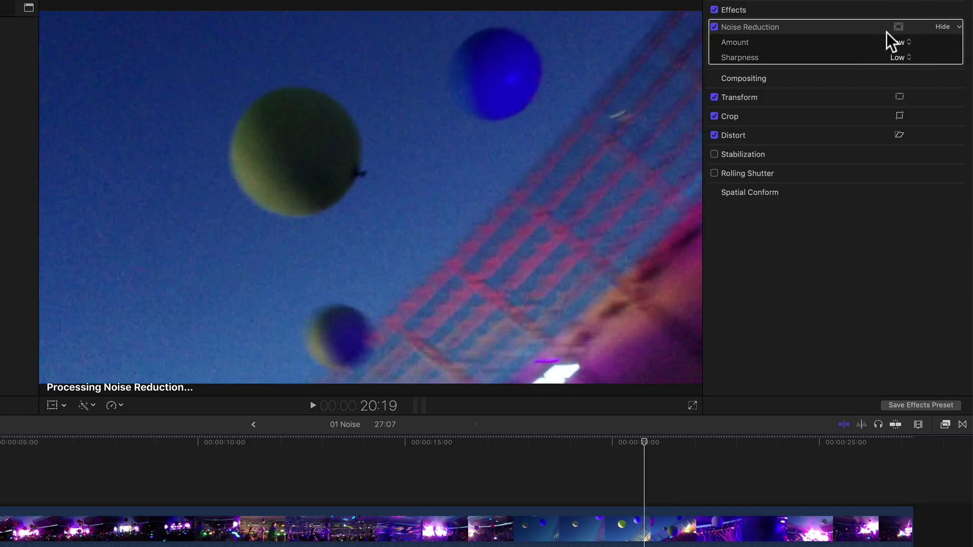
# Try Amount Maximum and High, then settle it on Medium.
pyautogui.click(891, 43)
pyautogui.click(893, 73)
pyautogui.click(887, 41)
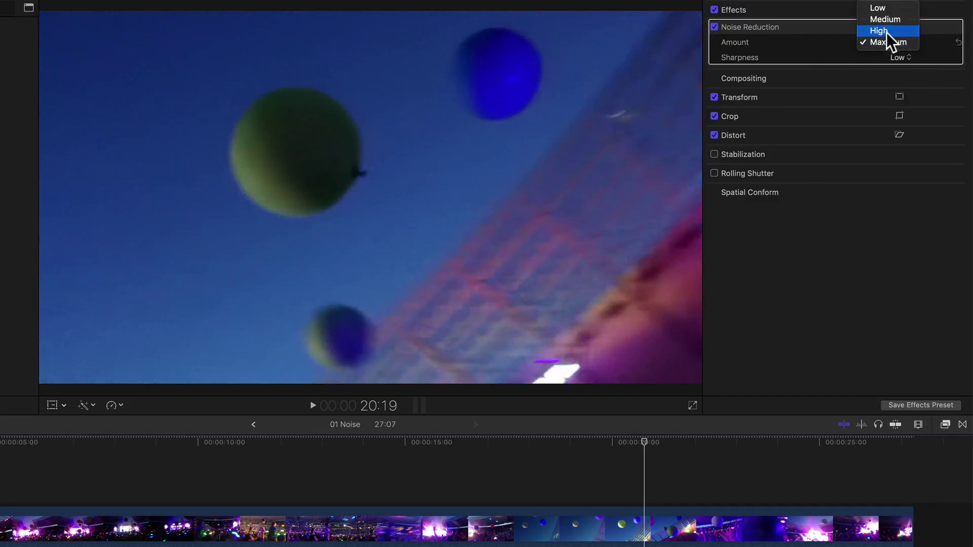
pyautogui.click(886, 32)
pyautogui.click(886, 42)
pyautogui.click(886, 32)
# Set Noise Reduction Amount to High and Sharpness to Medium.
pyautogui.click(889, 56)
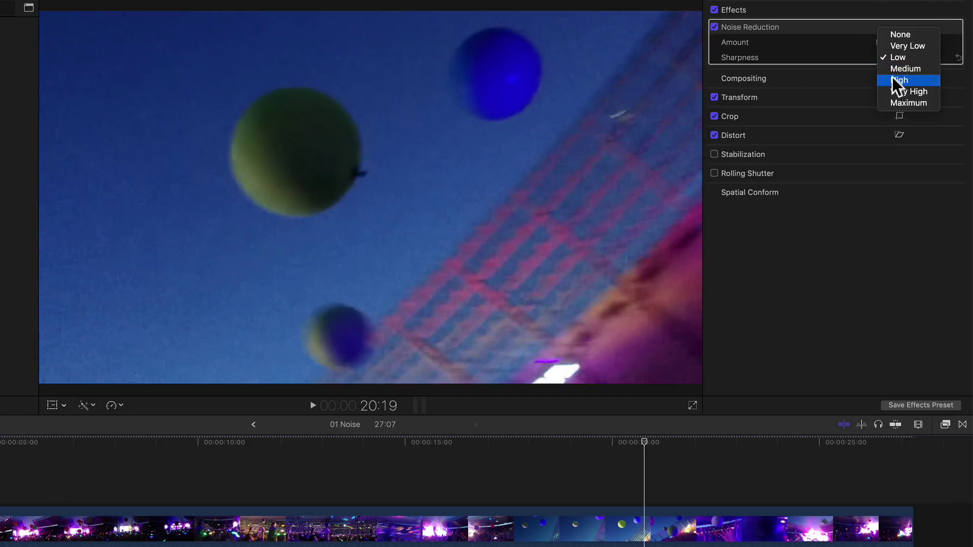
pyautogui.click(892, 80)
pyautogui.click(893, 57)
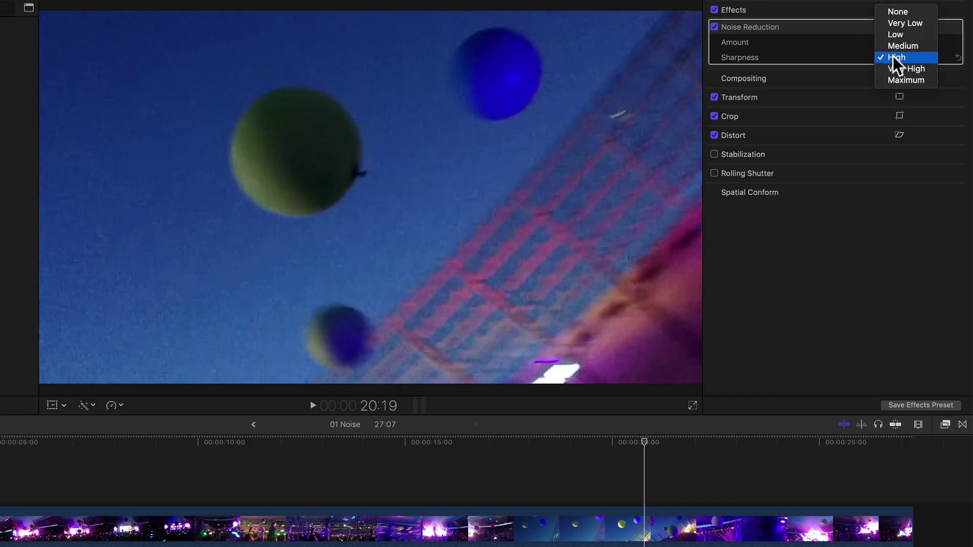
pyautogui.click(893, 35)
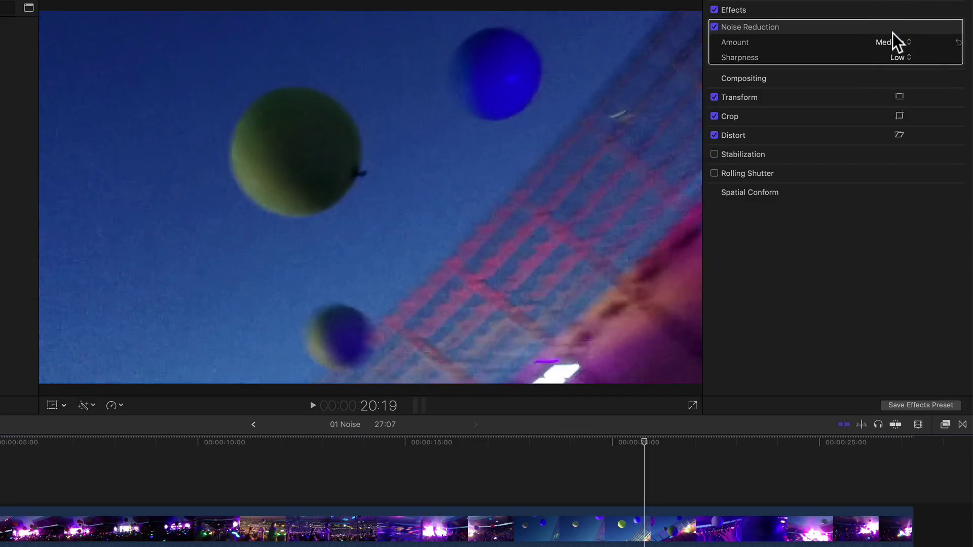
pyautogui.click(888, 41)
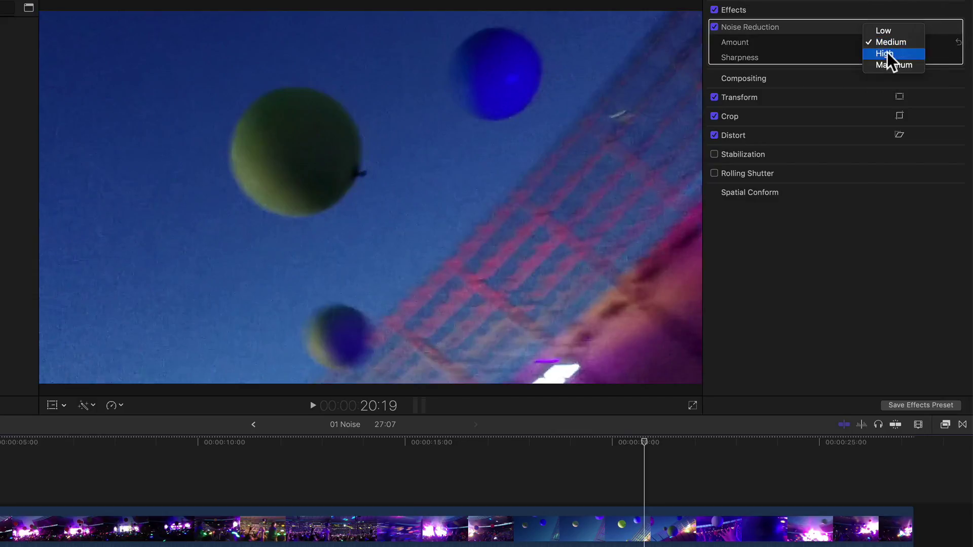
pyautogui.click(888, 53)
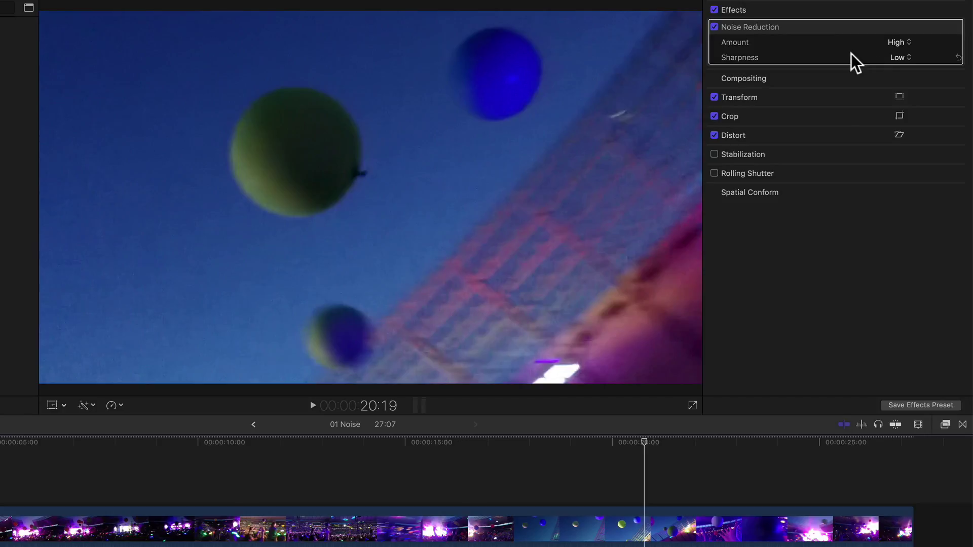
pyautogui.click(896, 57)
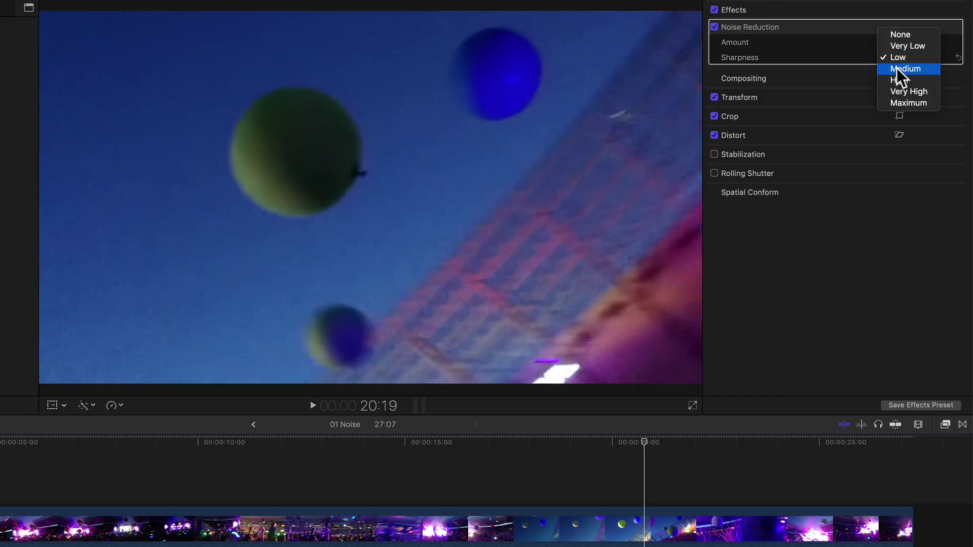
pyautogui.click(896, 68)
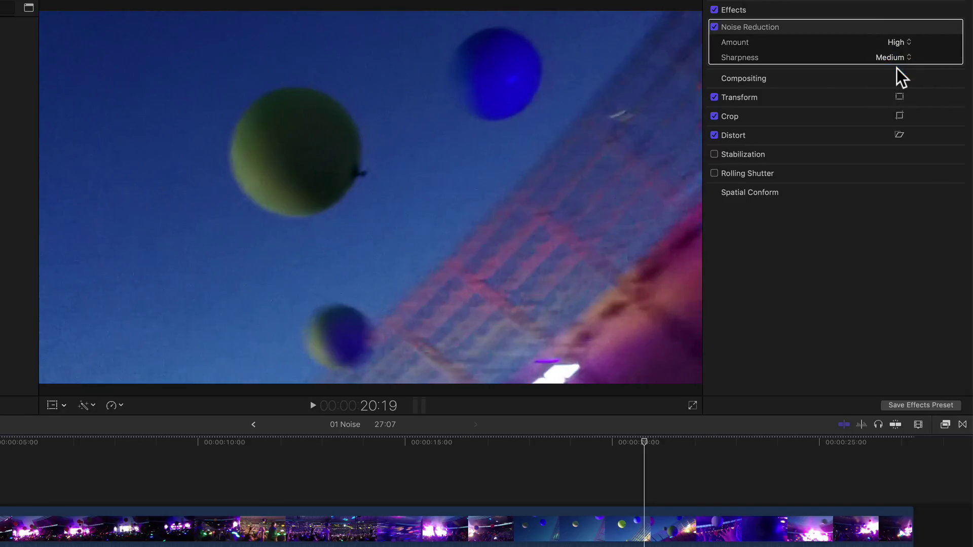
# Toggle Noise Reduction off and on twice to compare, leaving it enabled.
pyautogui.click(714, 27)
pyautogui.click(715, 26)
pyautogui.click(715, 26)
pyautogui.click(714, 26)
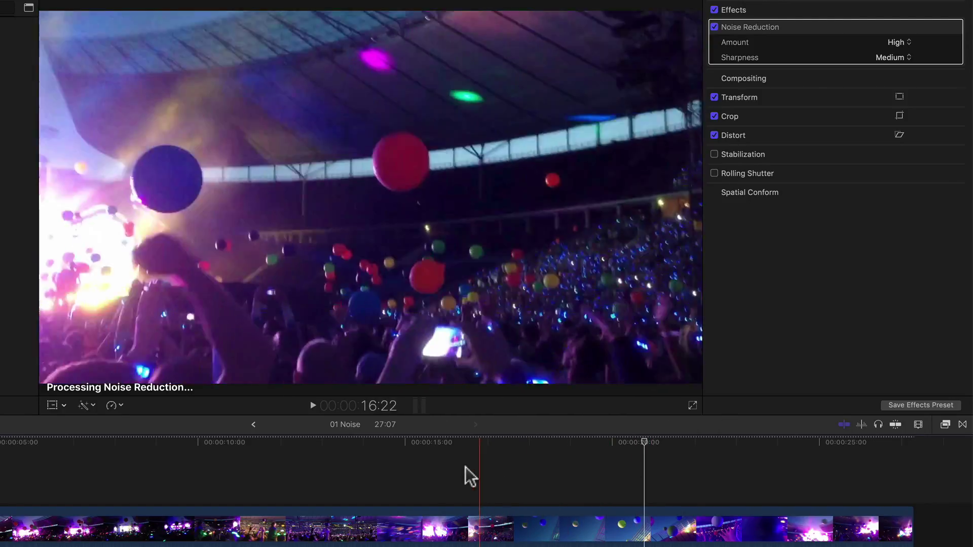
pyautogui.press('space')
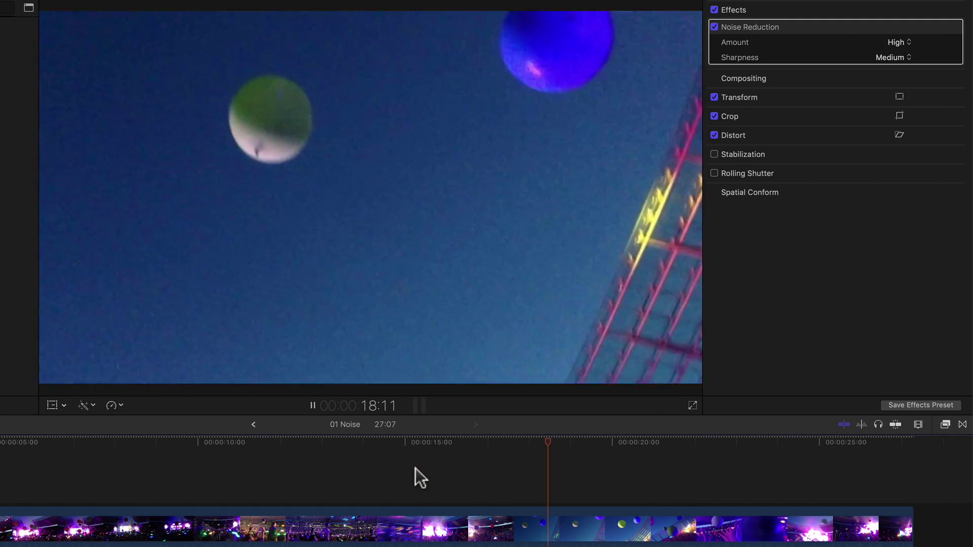
pyautogui.press('space')
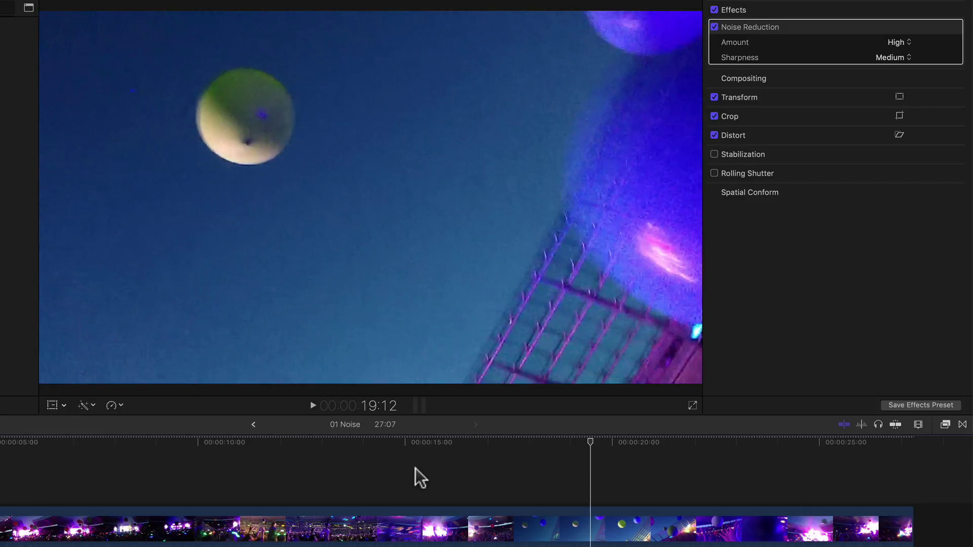
pyautogui.press('space')
pyautogui.press('space')
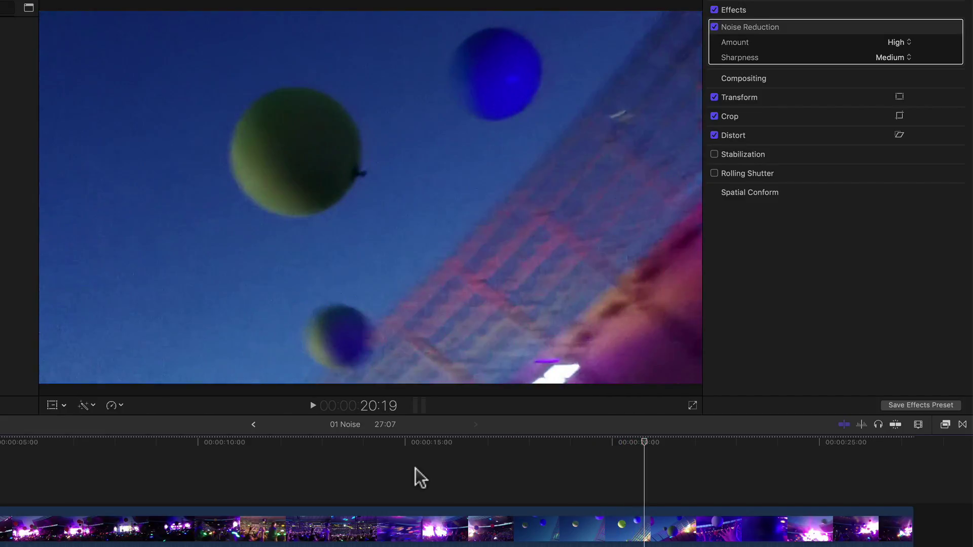
pyautogui.press('space')
pyautogui.press('space')
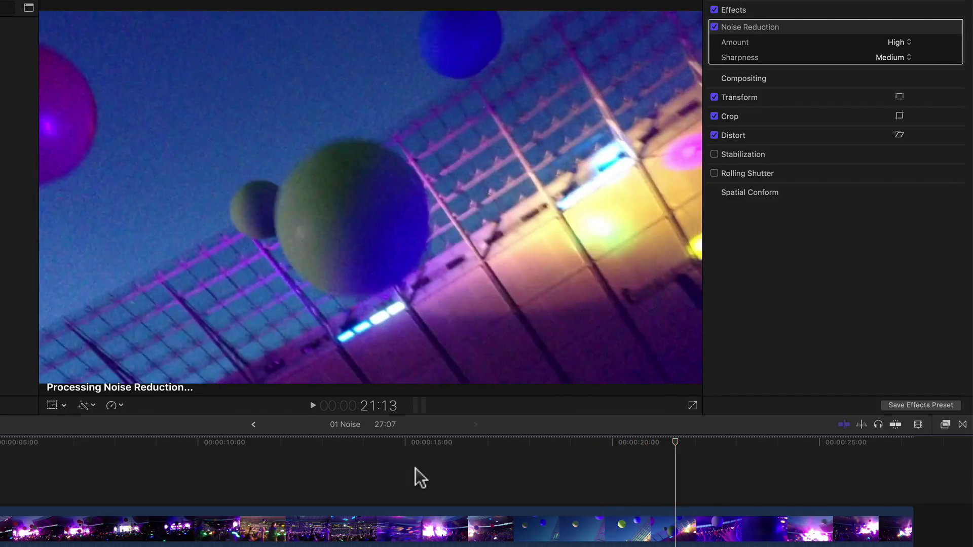
pyautogui.click(492, 467)
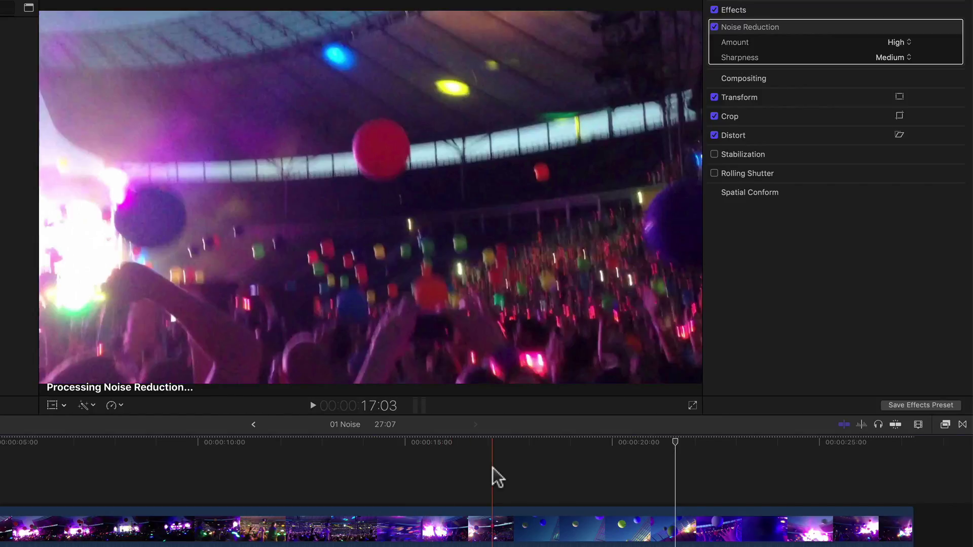
pyautogui.press('space')
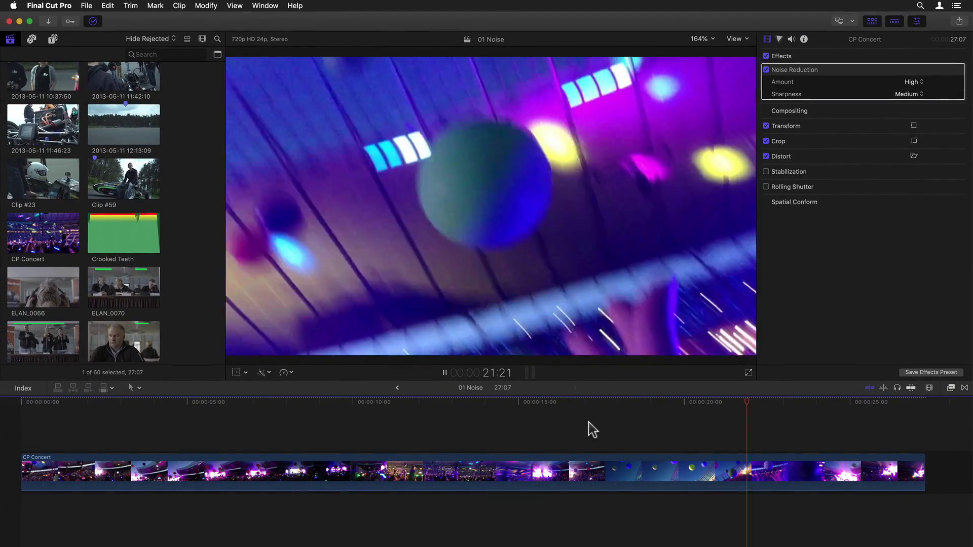
pyautogui.press('space')
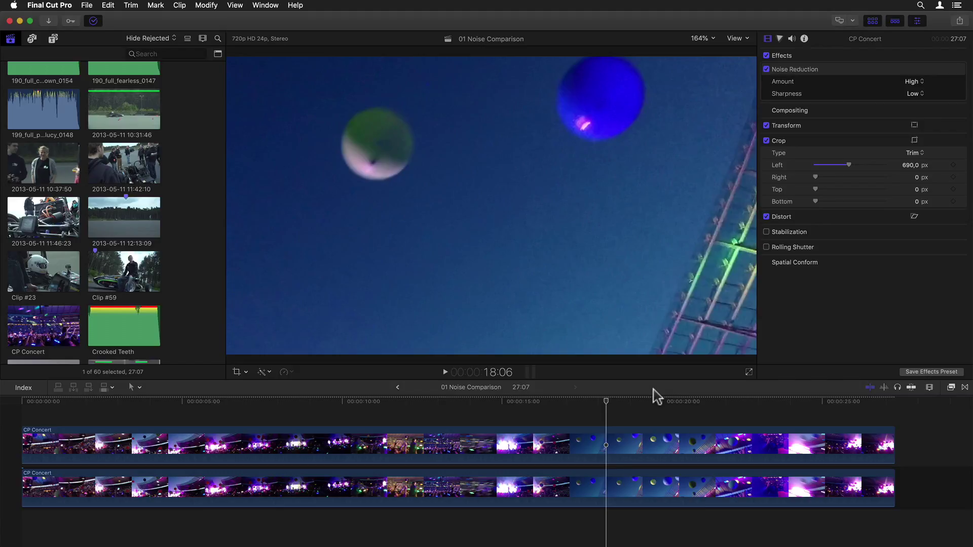
# Select the upper clip for its Noise Reduction, then the lower clip for its Reduce Noise v4 settings.
pyautogui.click(620, 450)
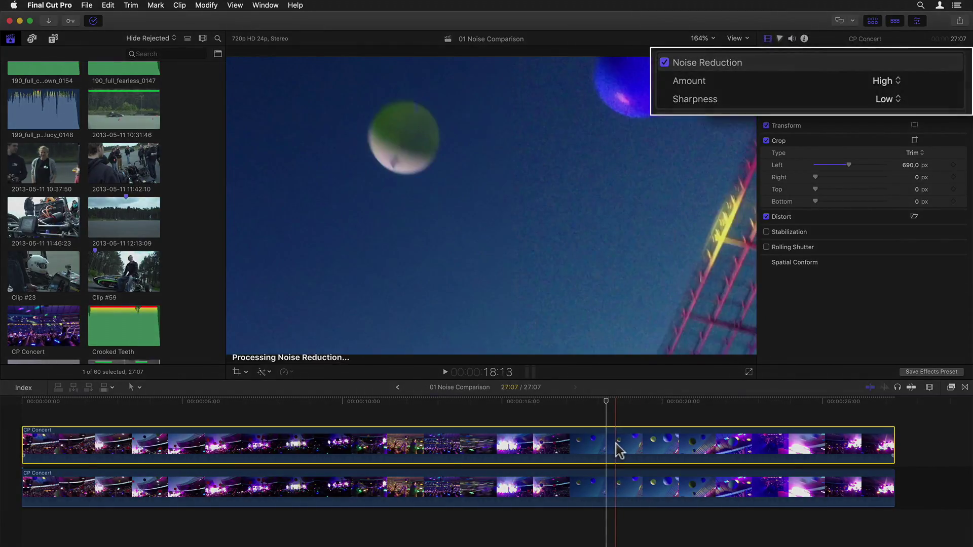
pyautogui.click(612, 479)
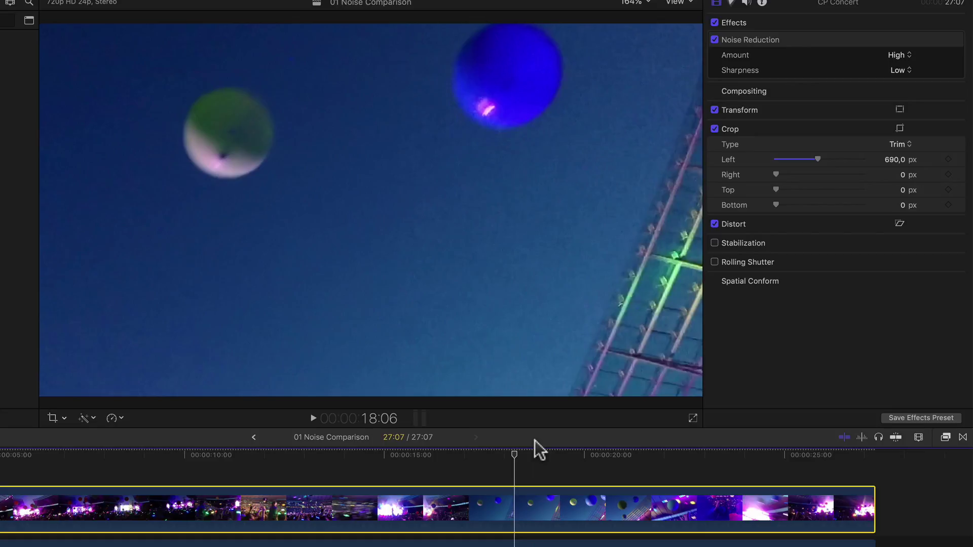
# Drag the noise-reduced copy's on-screen Left crop edge until it reads 646 px.
pyautogui.click(899, 129)
pyautogui.moveTo(817, 159); pyautogui.dragTo(843, 163)
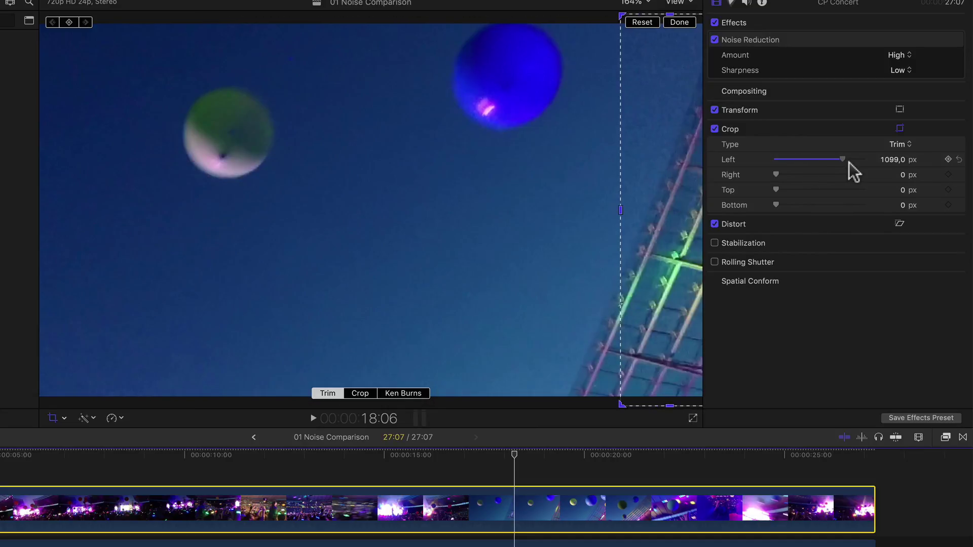
pyautogui.moveTo(850, 162); pyautogui.dragTo(815, 162)
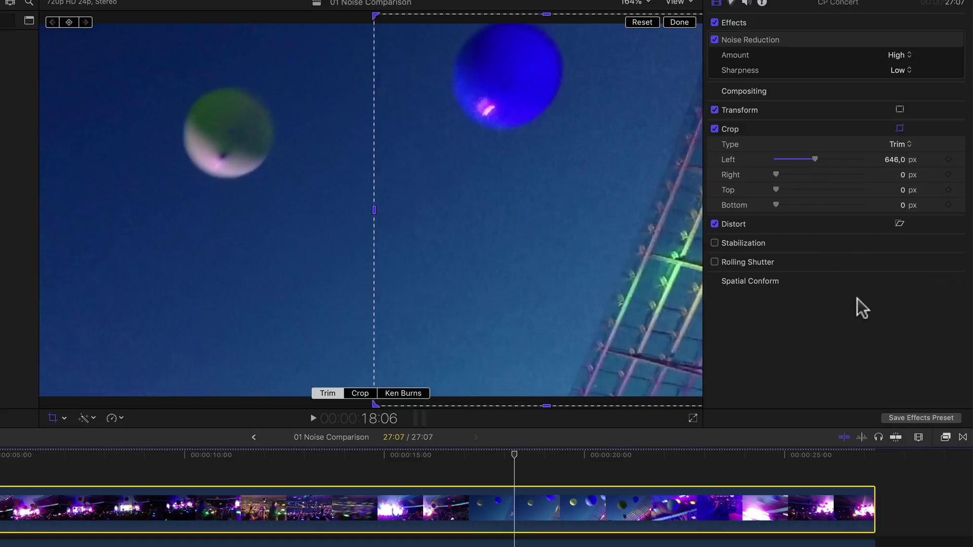
pyautogui.click(900, 128)
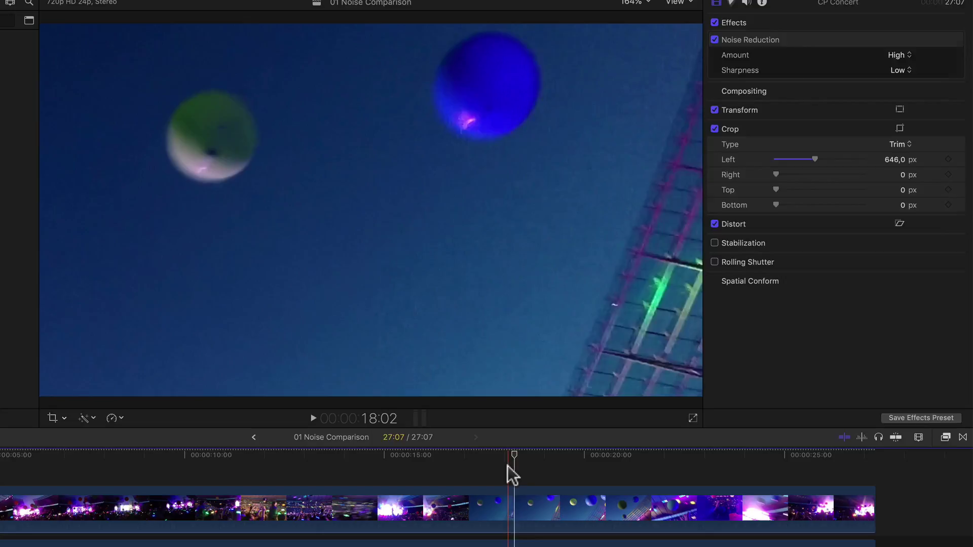
# Play the comparison from about 12:05, dismissing the dropped-frames warning twice.
pyautogui.click(508, 472)
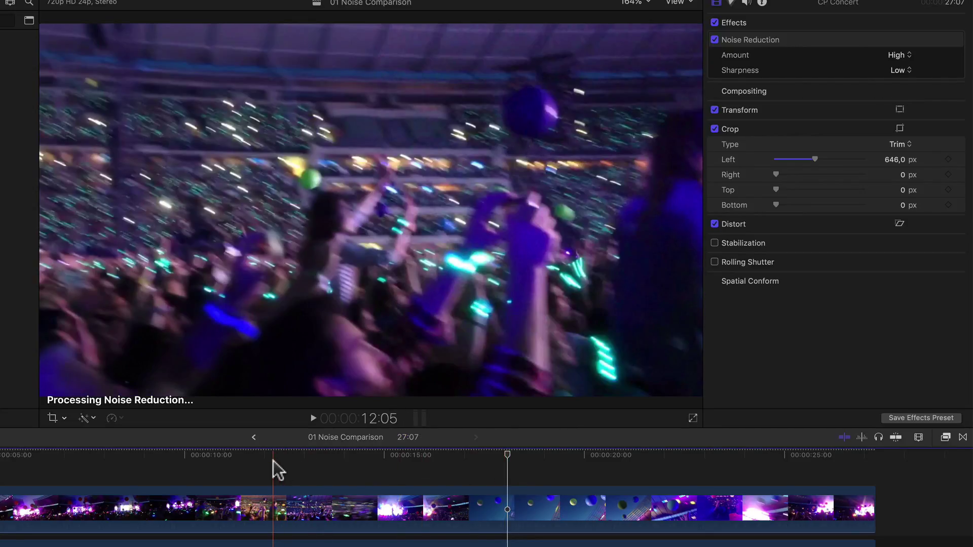
pyautogui.press('space')
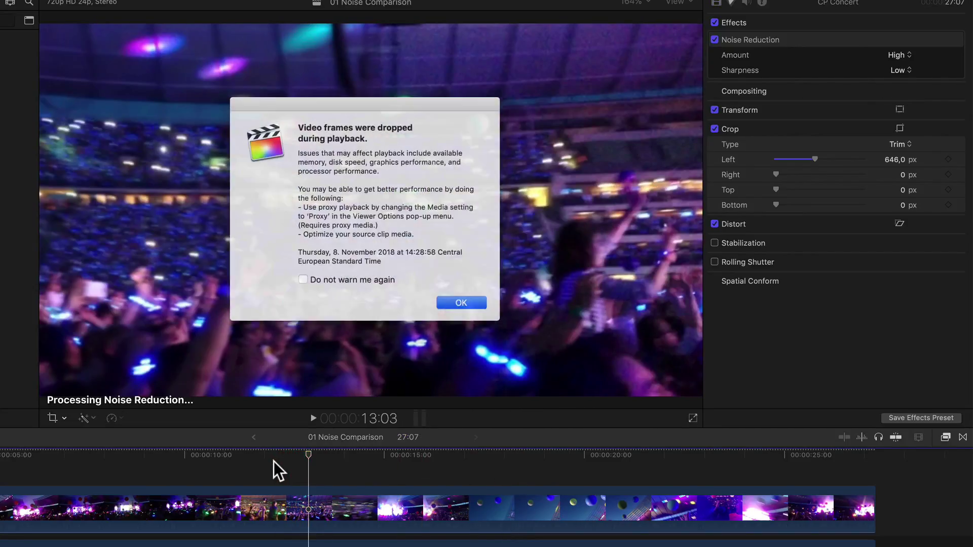
pyautogui.click(459, 301)
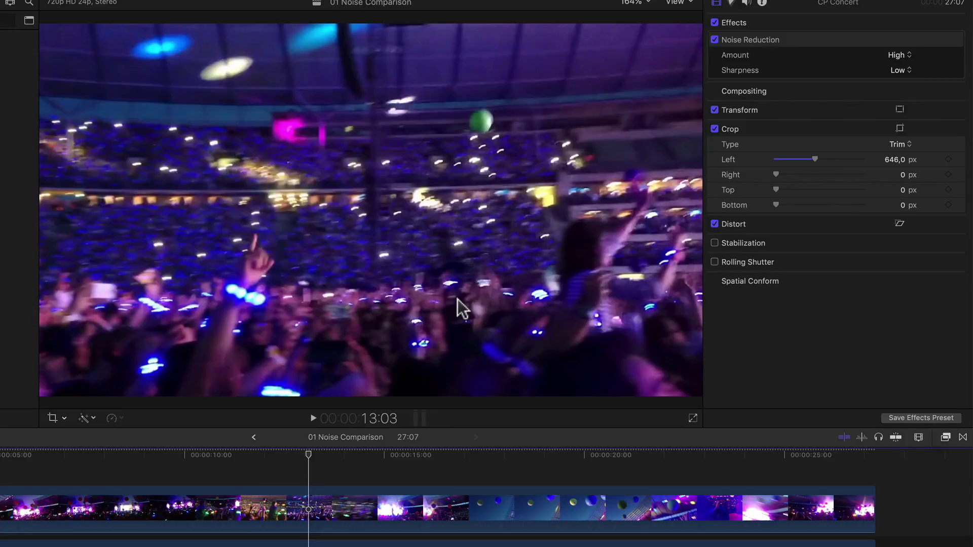
pyautogui.press('space')
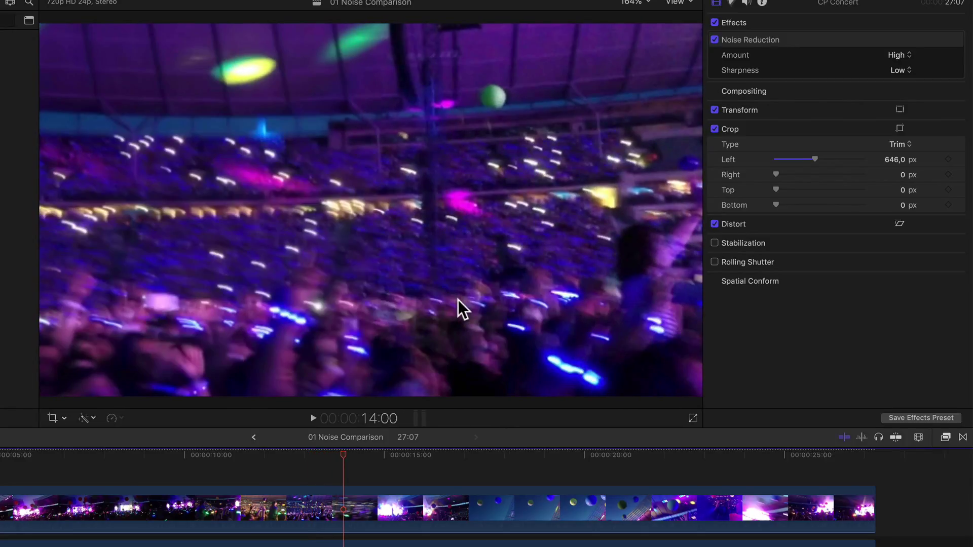
pyautogui.click(459, 301)
pyautogui.press('space')
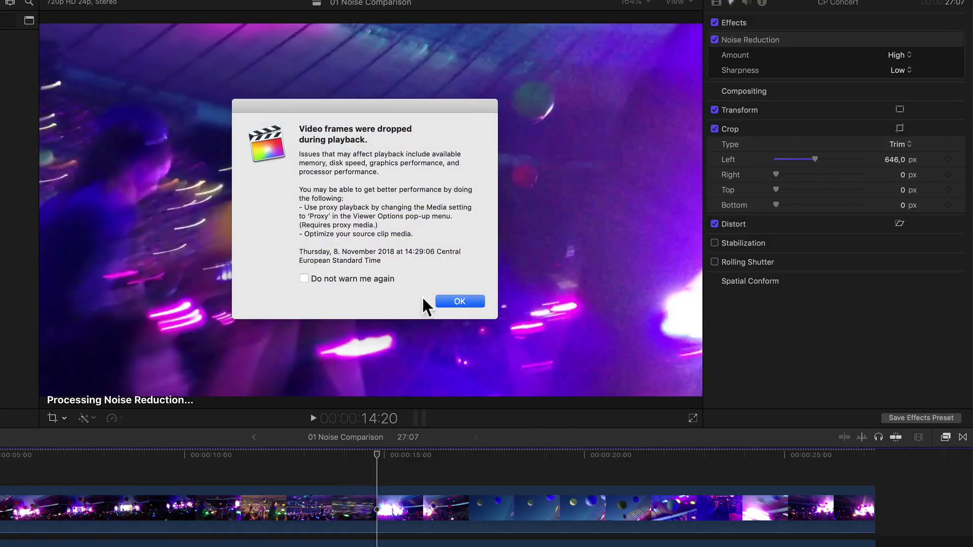
# Turn on 'Do not warn me again' for dropped frames, then resume and stop playback at 19:10.
pyautogui.click(379, 279)
pyautogui.click(455, 303)
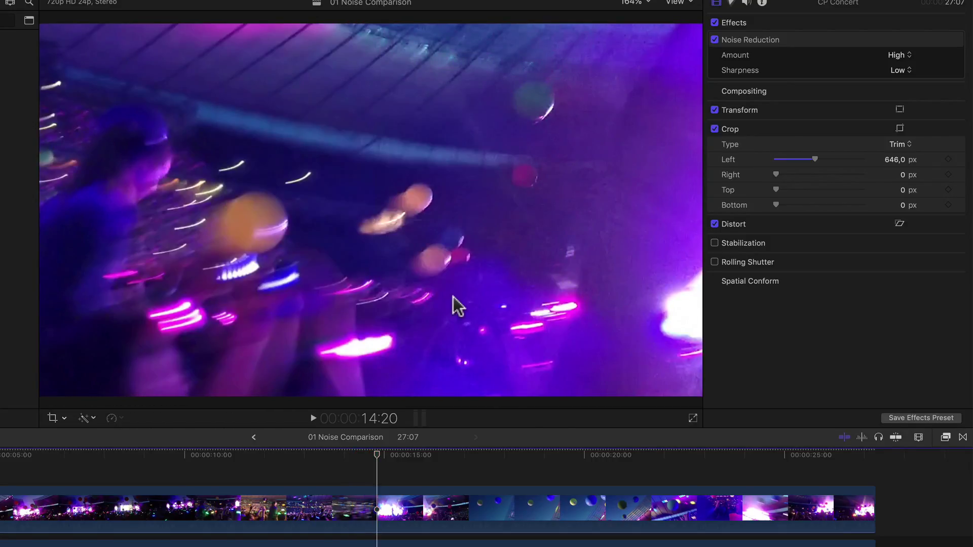
pyautogui.press('space')
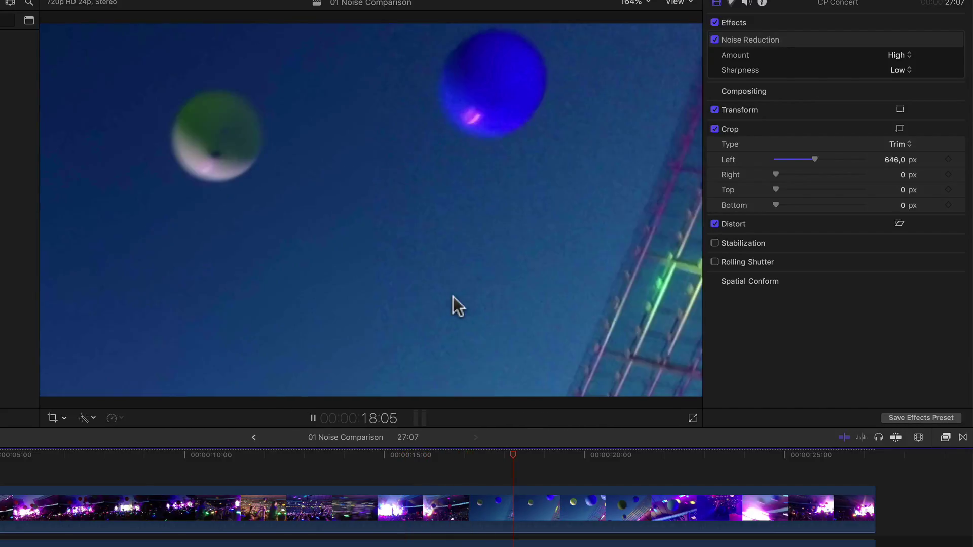
pyautogui.press('space')
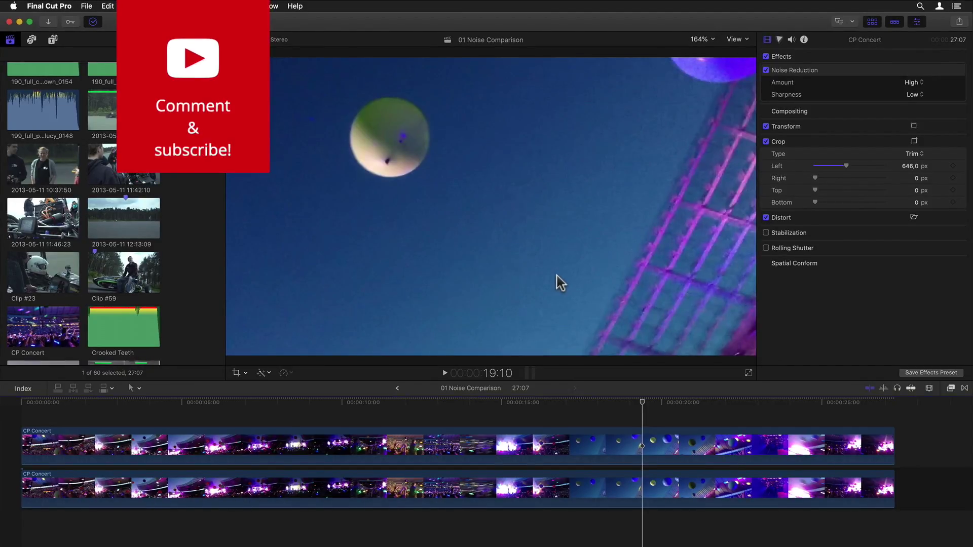
pyautogui.press('space')
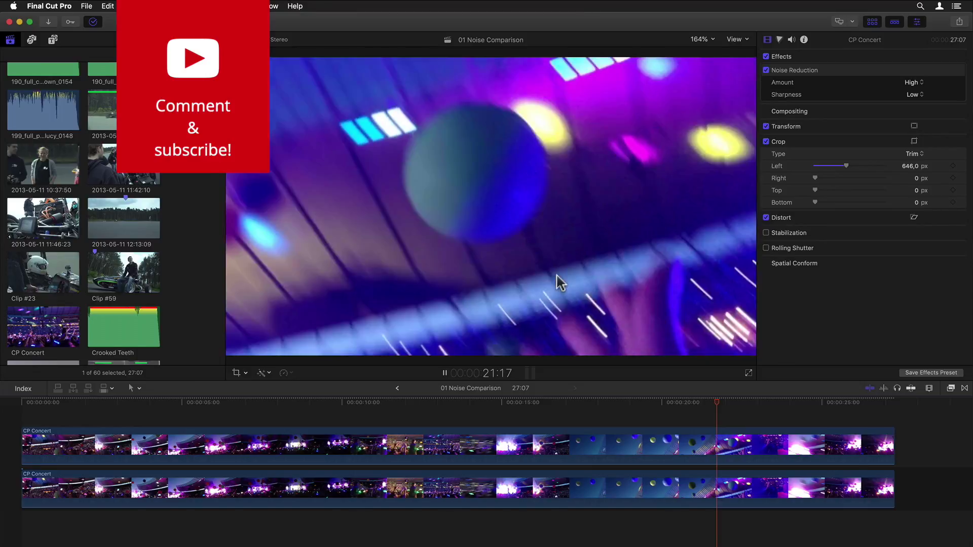
pyautogui.press('space')
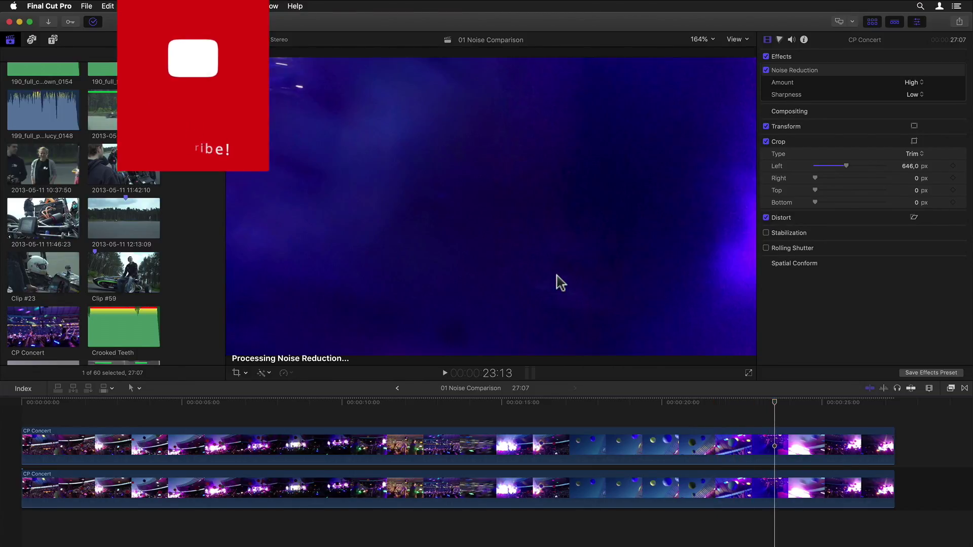